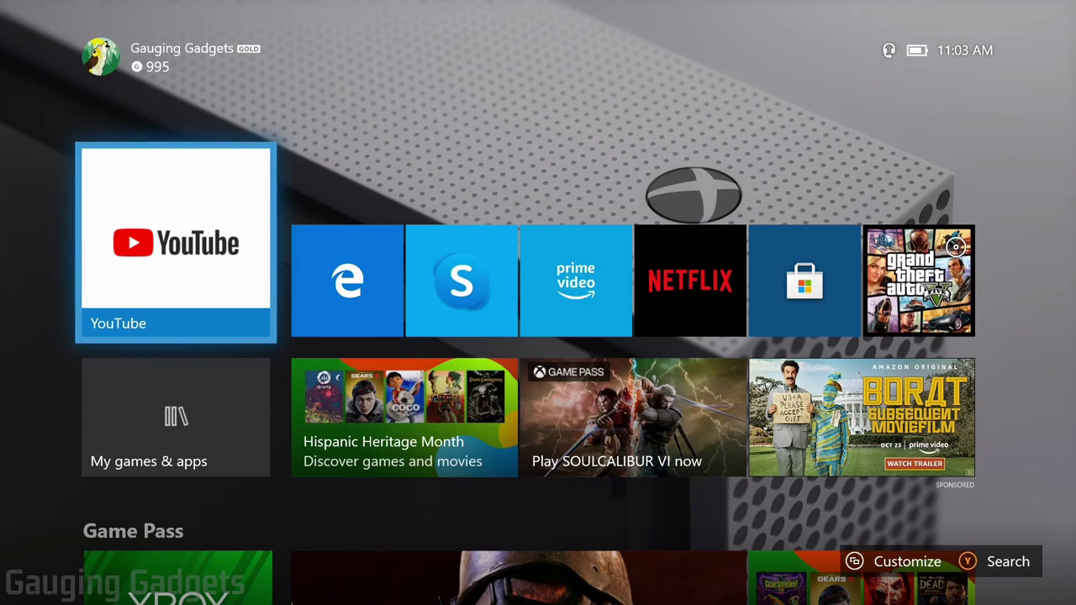
# Open the guide's Audio panel, showing Headset mic On with volume, chat mixer and monitoring sliders
pyautogui.press('super')
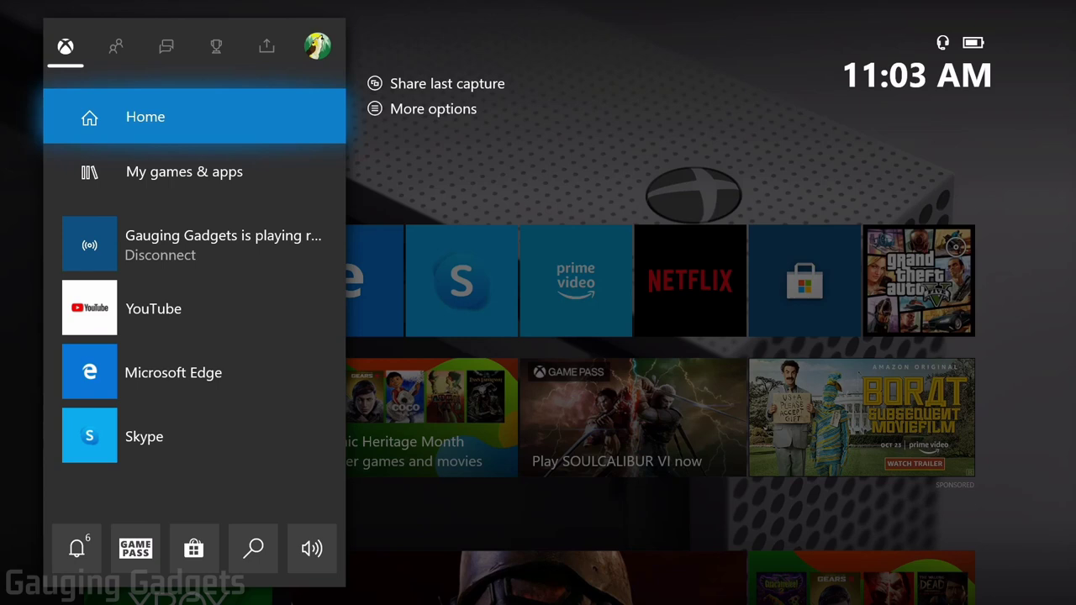
pyautogui.press('Down')
pyautogui.press('Down')
pyautogui.press('Down')
pyautogui.press('Down')
pyautogui.press('Down')
pyautogui.press('Down')
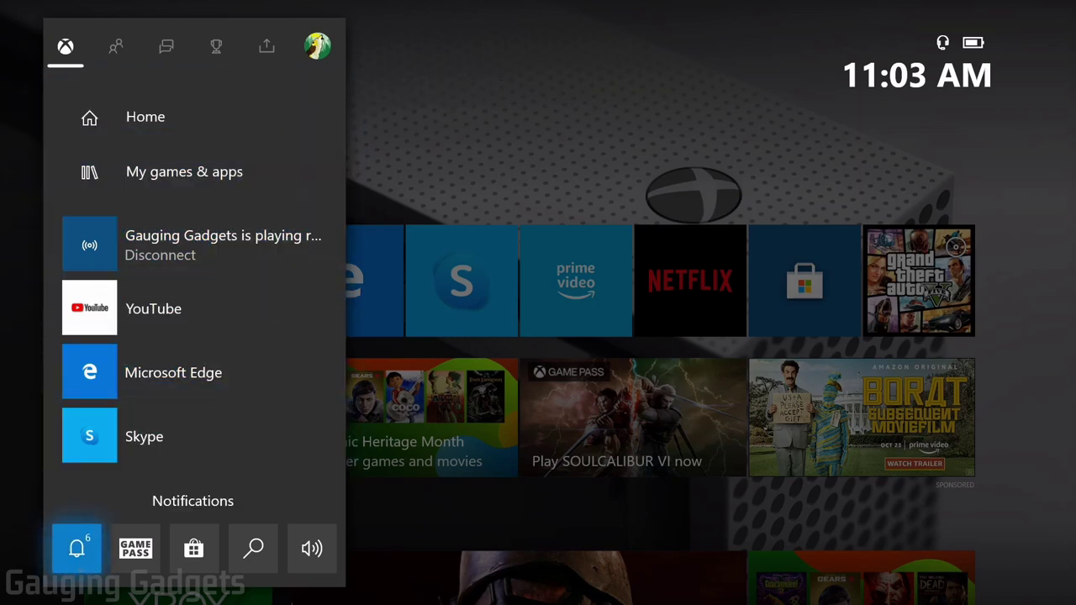
pyautogui.press('Right')
pyautogui.press('Right')
pyautogui.press('Right')
pyautogui.press('Right')
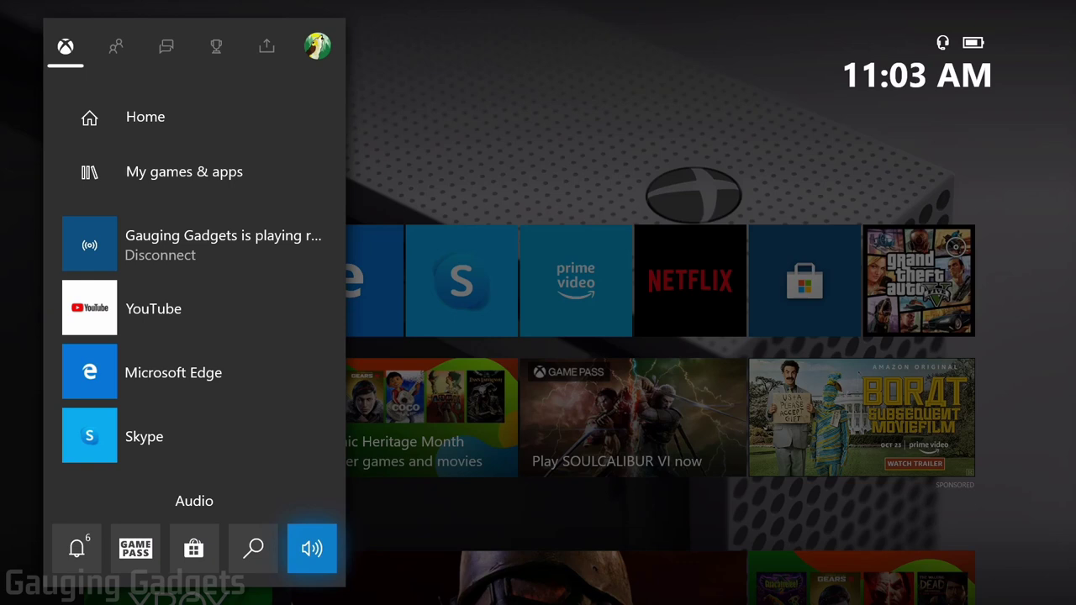
pyautogui.press('Return')
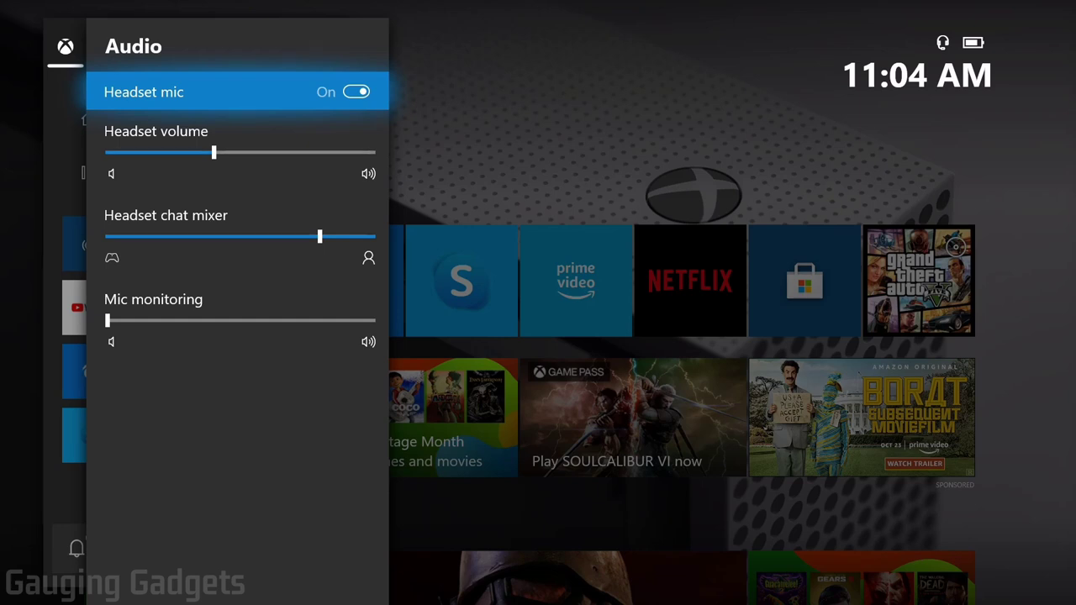
# Test the headset chat mixer toward game and chat audio, leaving it where it was
pyautogui.press('Down')
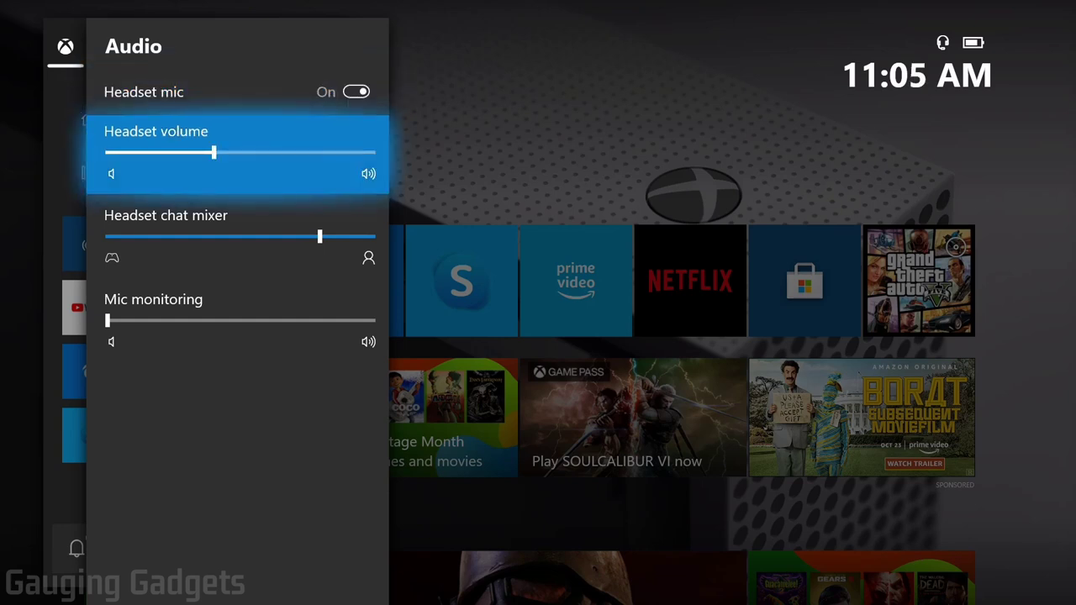
pyautogui.press('Down')
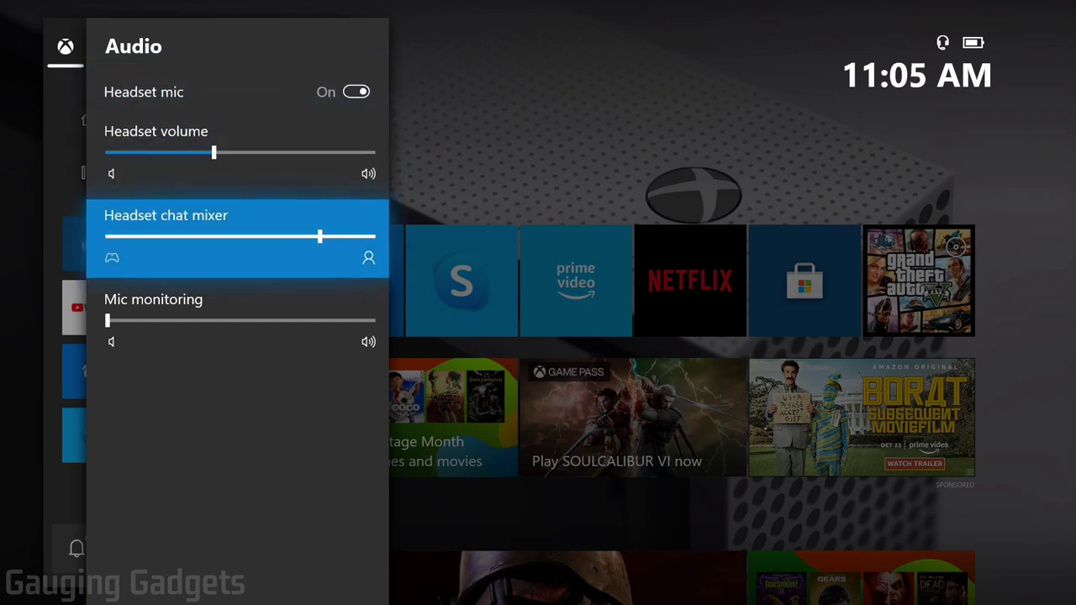
pyautogui.press('Right')
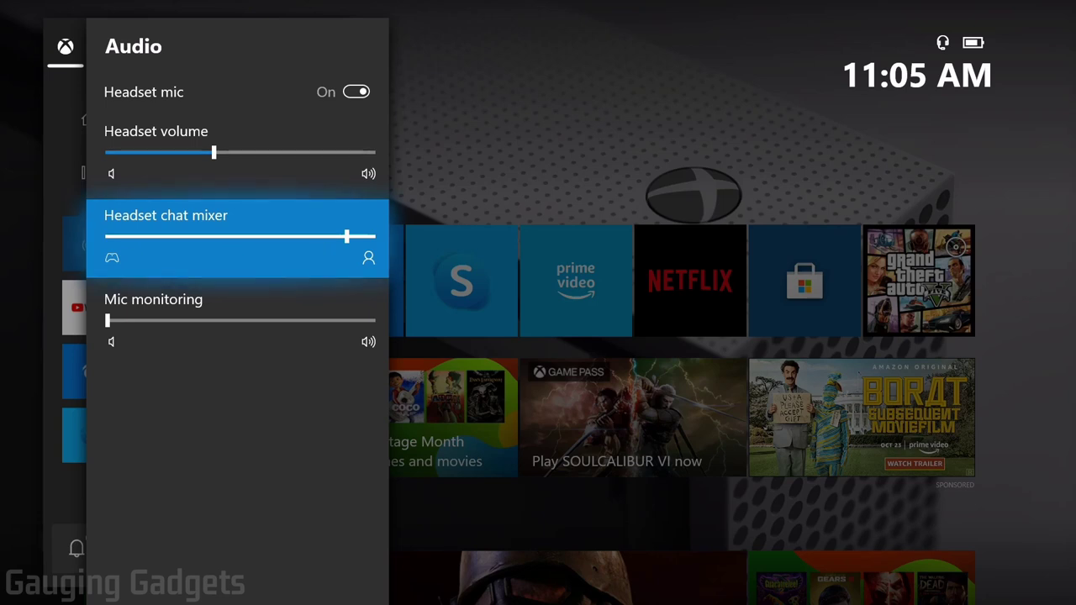
pyautogui.press('Left')
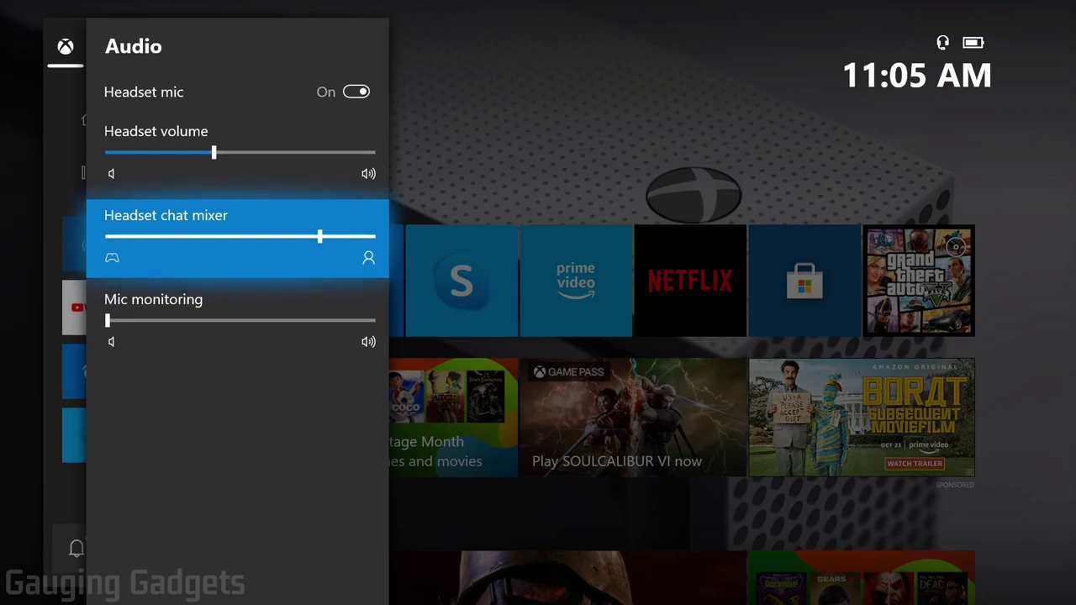
pyautogui.press('Left')
pyautogui.press('Left')
pyautogui.press('Left')
pyautogui.press('Left')
pyautogui.press('Right')
pyautogui.press('Right')
pyautogui.press('Right')
pyautogui.press('Right')
# Raise mic monitoring, return it to minimum, and close the Audio panel back to Home
pyautogui.press('Down')
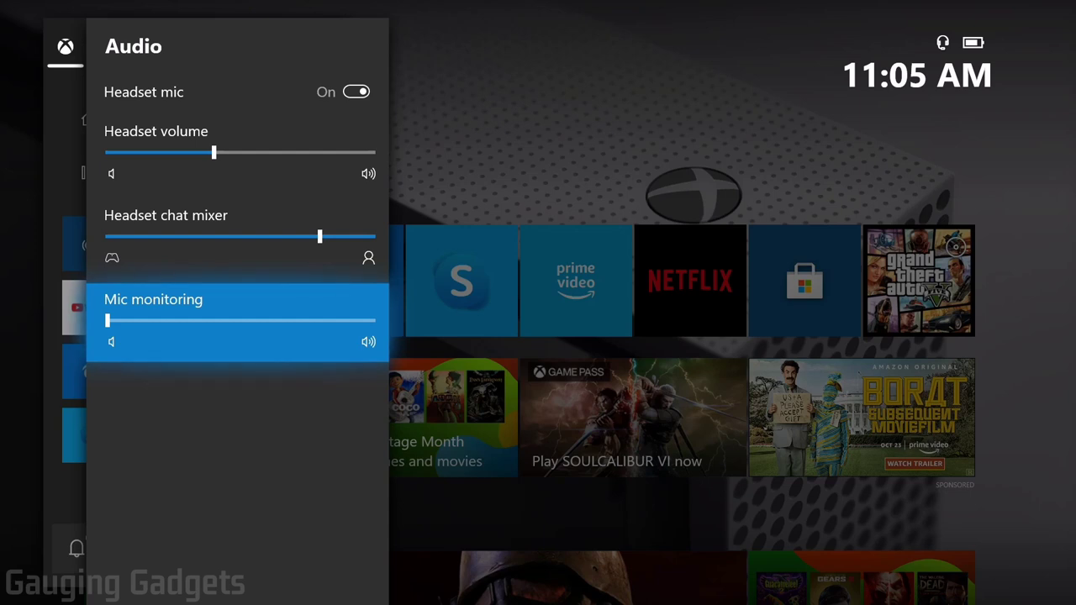
pyautogui.press('Right')
pyautogui.press('Right')
pyautogui.press('Left')
pyautogui.press('Left')
pyautogui.press('Escape')
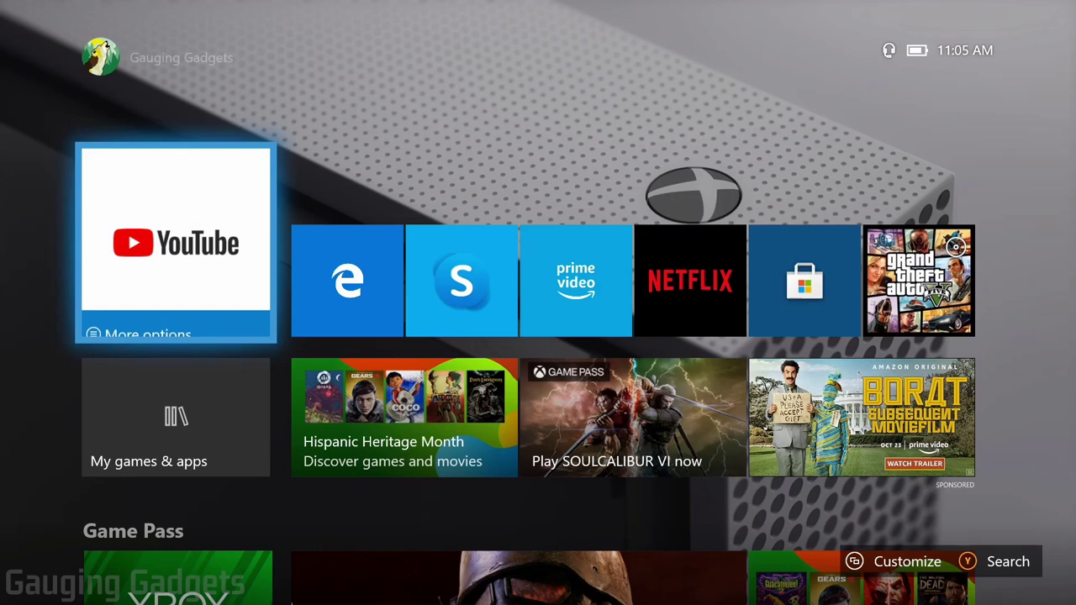
# Open Settings from the guide's Profile & system section, landing on the General page
pyautogui.press('super')
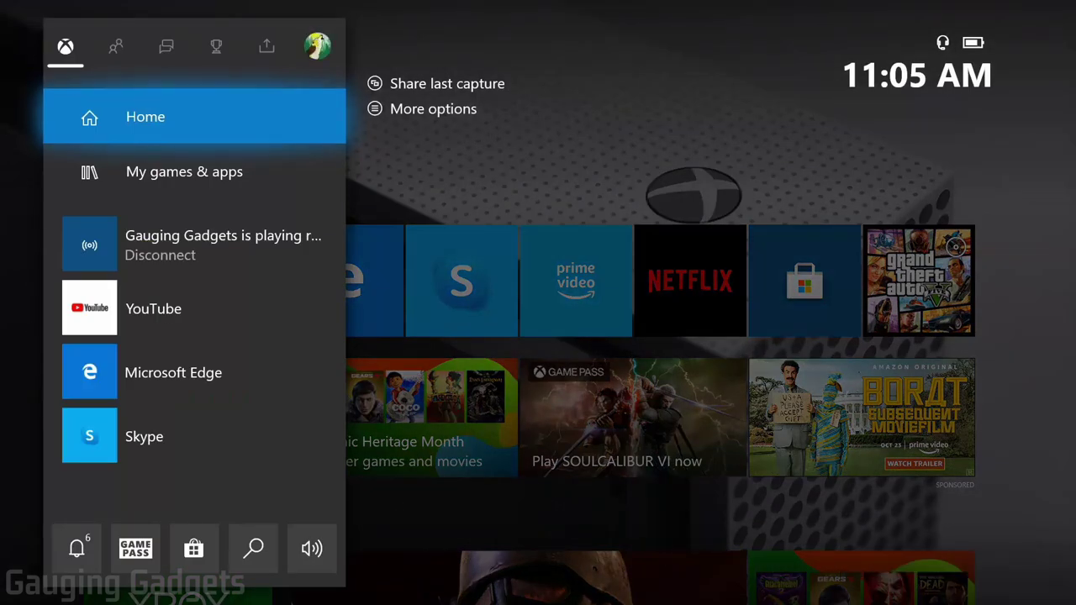
pyautogui.press('Right')
pyautogui.press('Right')
pyautogui.press('Right')
pyautogui.press('Right')
pyautogui.press('Right')
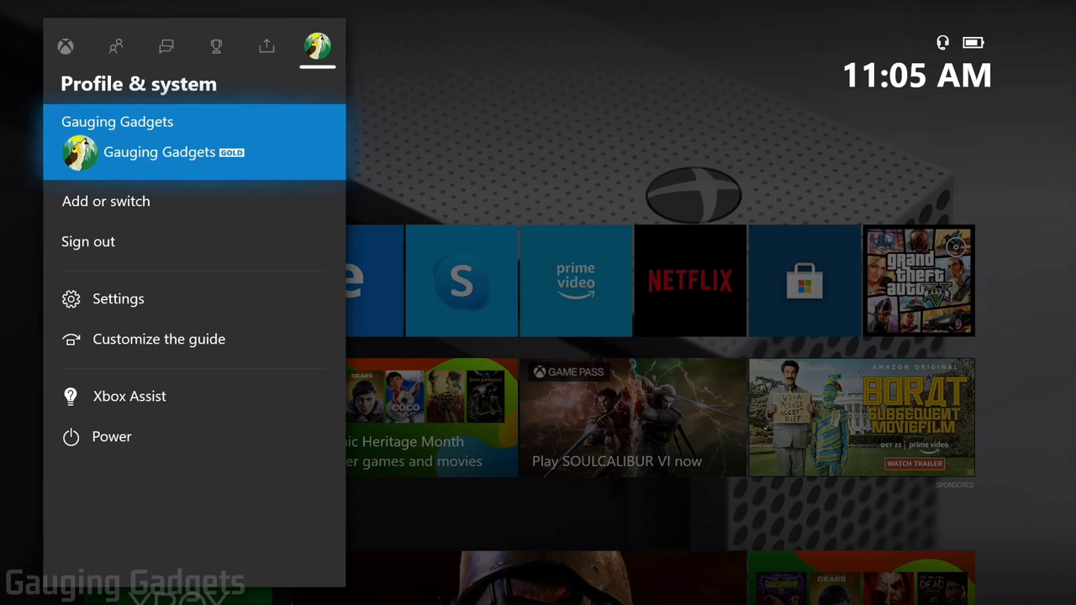
pyautogui.press('Down')
pyautogui.press('Down')
pyautogui.press('Down')
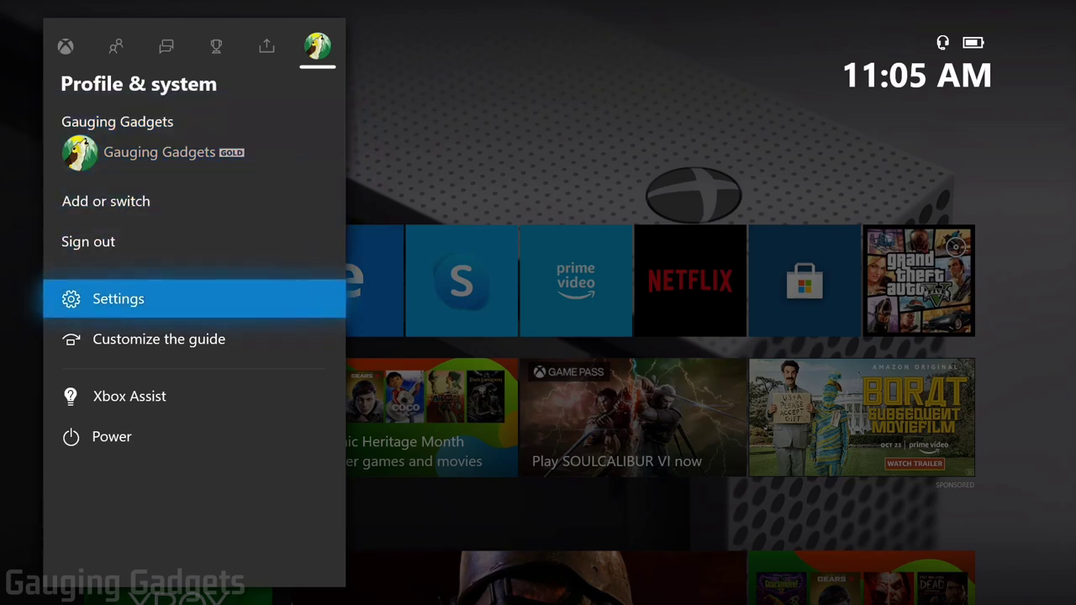
pyautogui.press('Return')
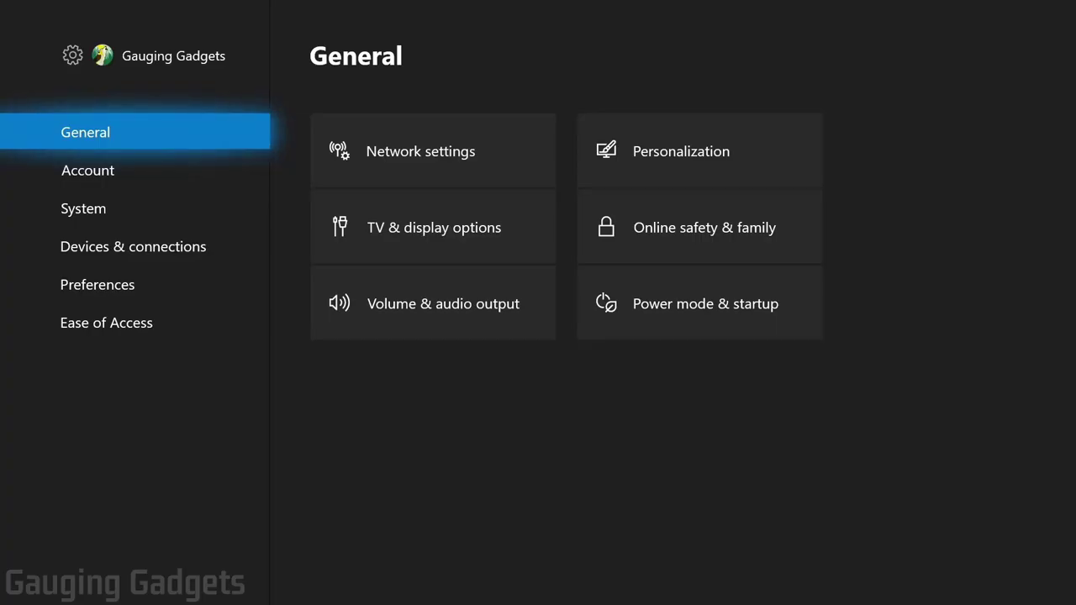
# Open the Volume & audio output settings page
pyautogui.press('Right')
pyautogui.press('Down')
pyautogui.press('Down')
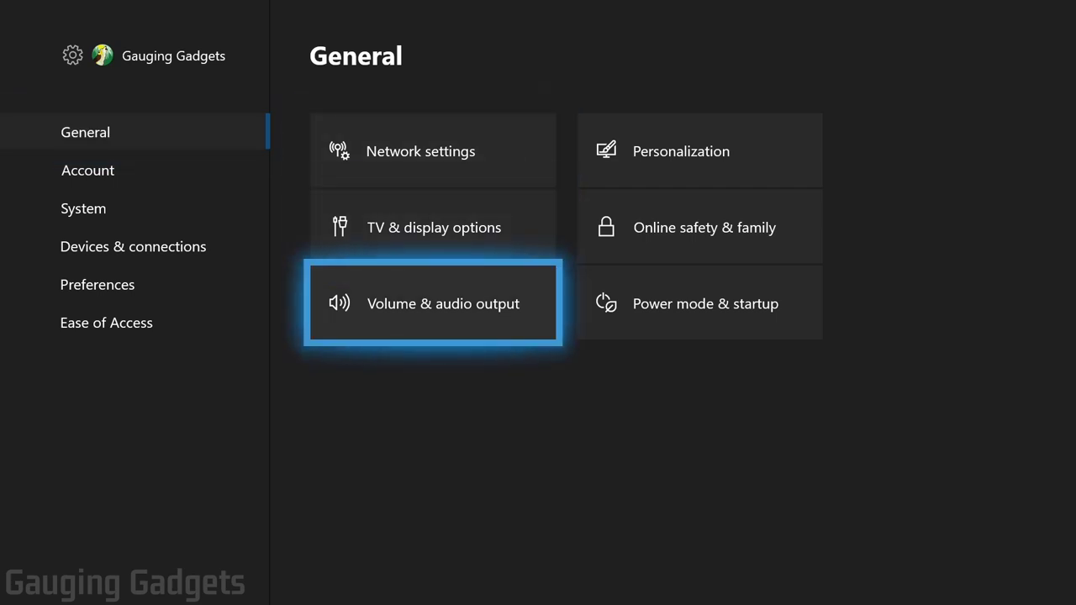
pyautogui.press('Return')
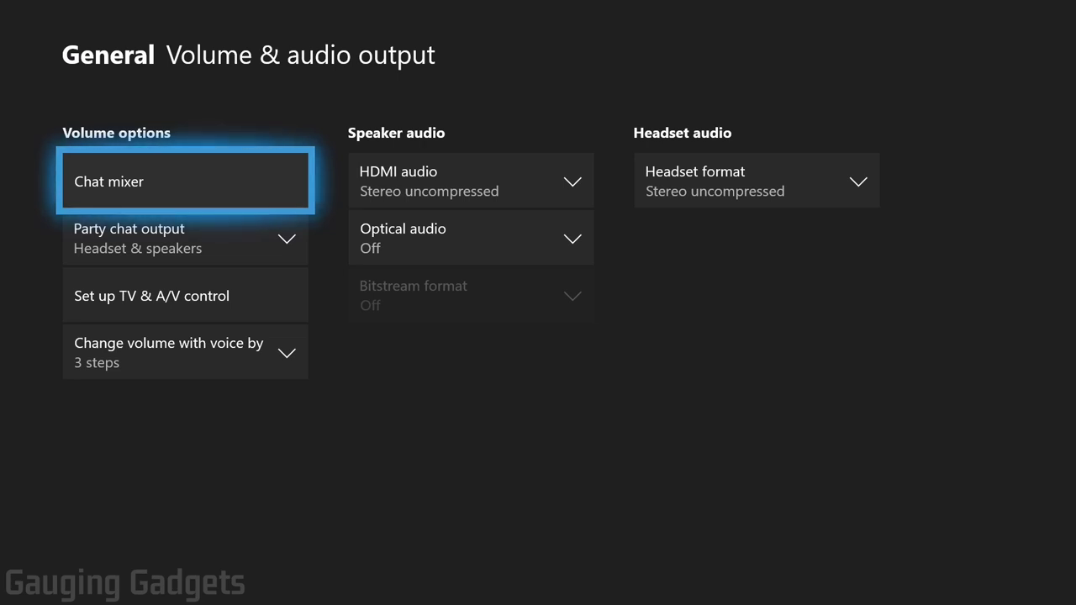
# Browse Headset format choices Windows Sonic, Dolby Atmos and DTS Headphone:X, returning to Stereo uncompressed
pyautogui.press('Right')
pyautogui.press('Right')
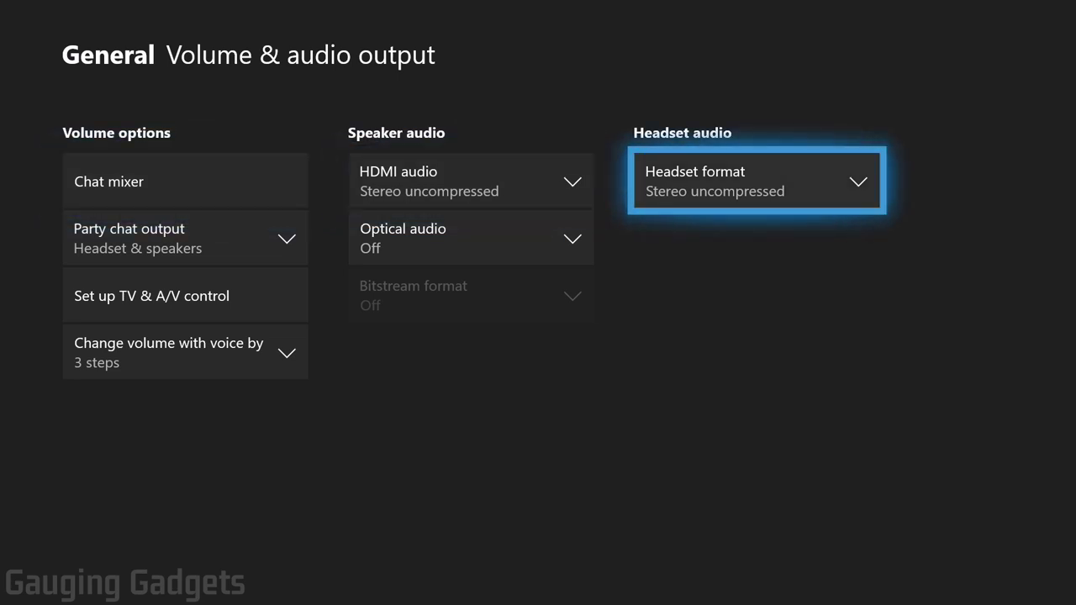
pyautogui.press('Return')
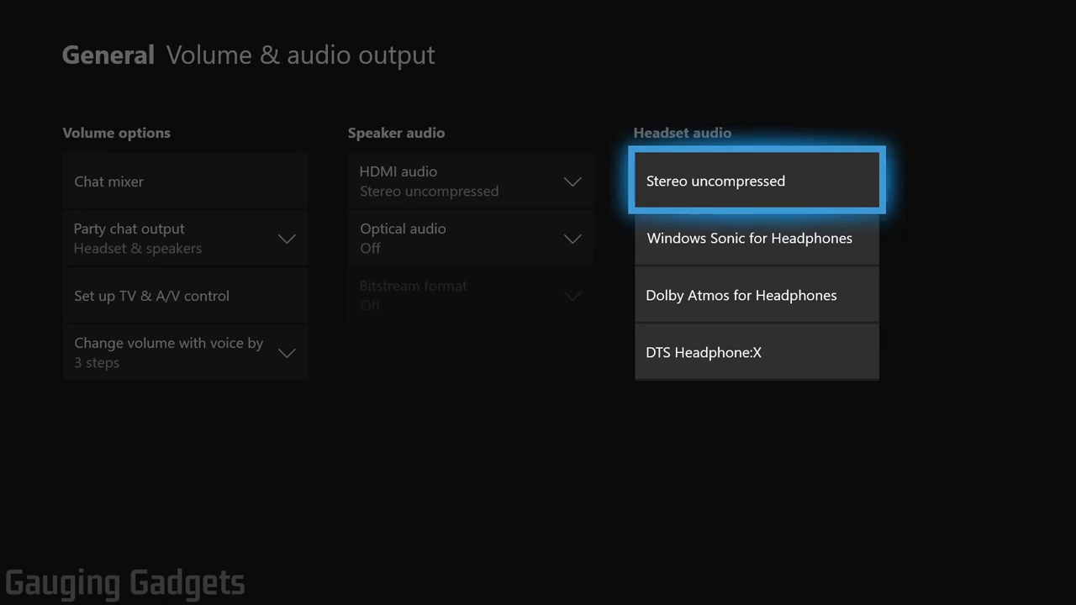
pyautogui.press('Down')
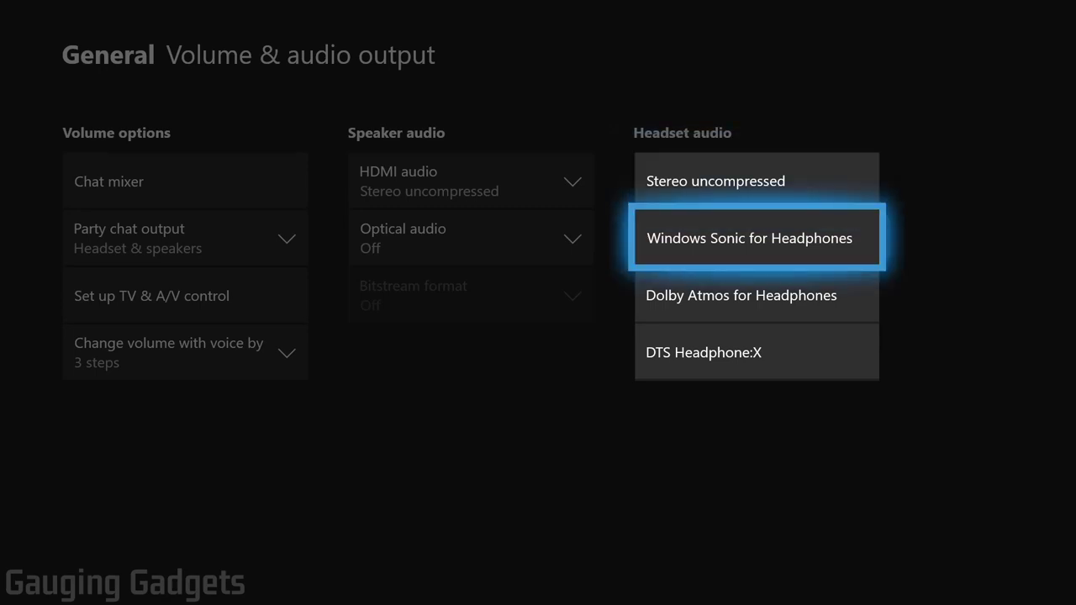
pyautogui.press('Down')
pyautogui.press('Down')
pyautogui.press('Up')
pyautogui.press('Up')
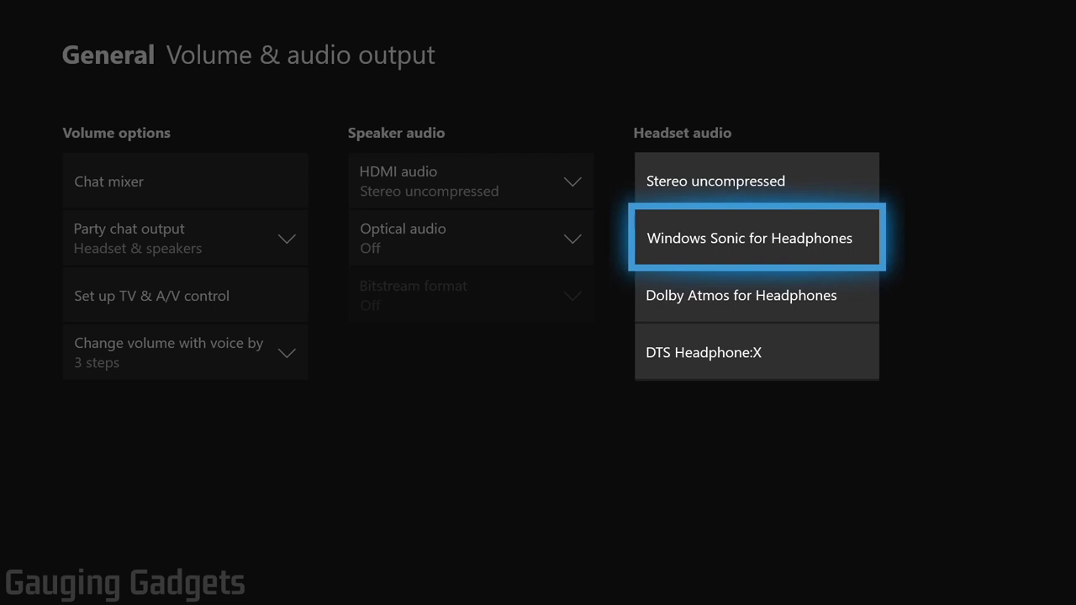
pyautogui.press('Up')
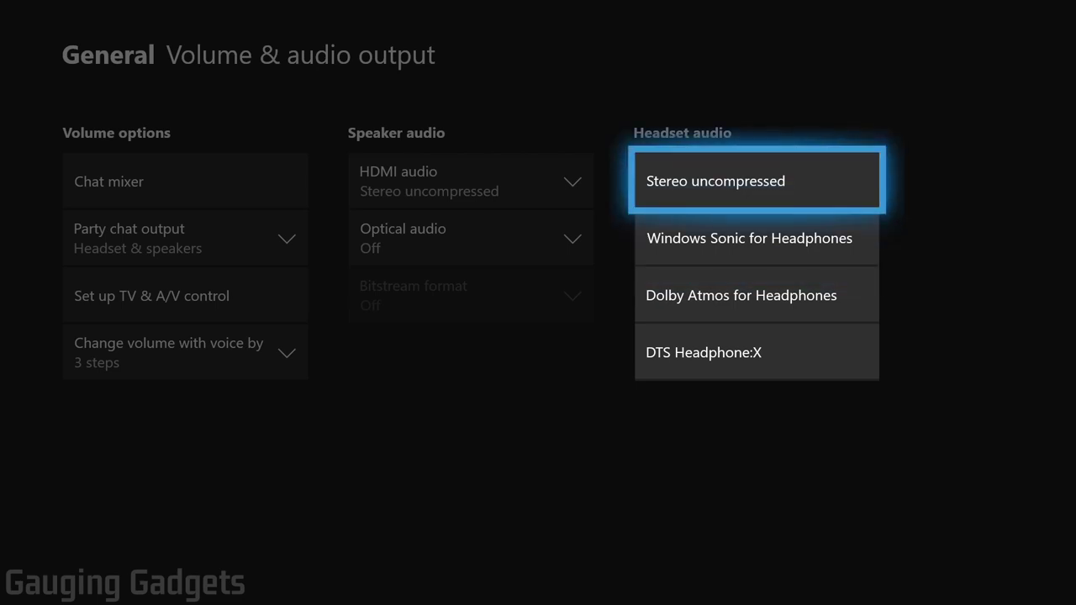
# Confirm Stereo uncompressed headset format and set Party chat output to Headset & speakers
pyautogui.press('Return')
pyautogui.press('Left')
pyautogui.press('Left')
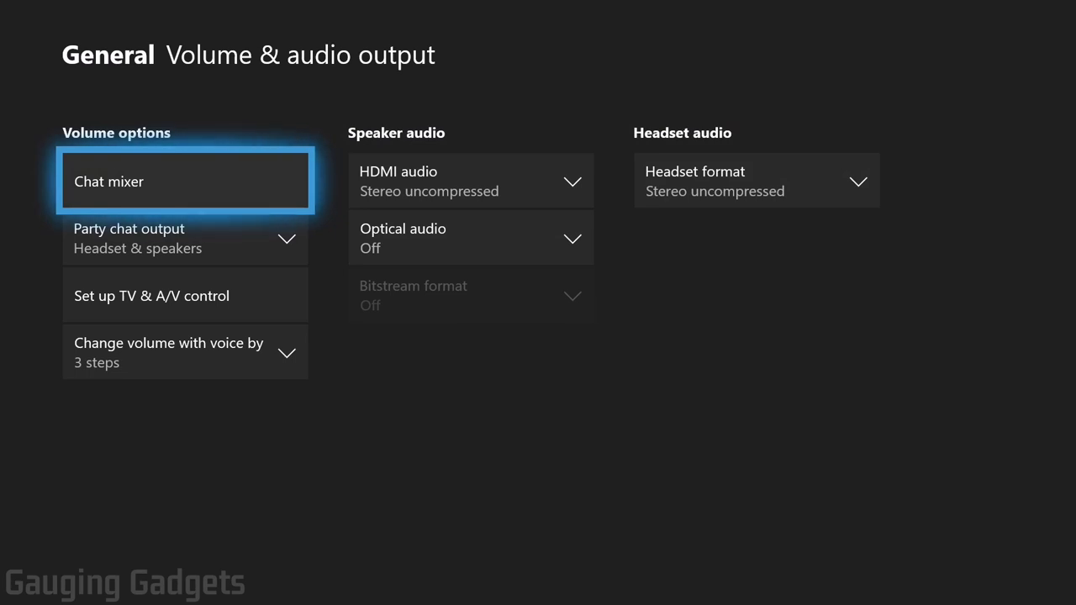
pyautogui.press('Down')
pyautogui.press('Return')
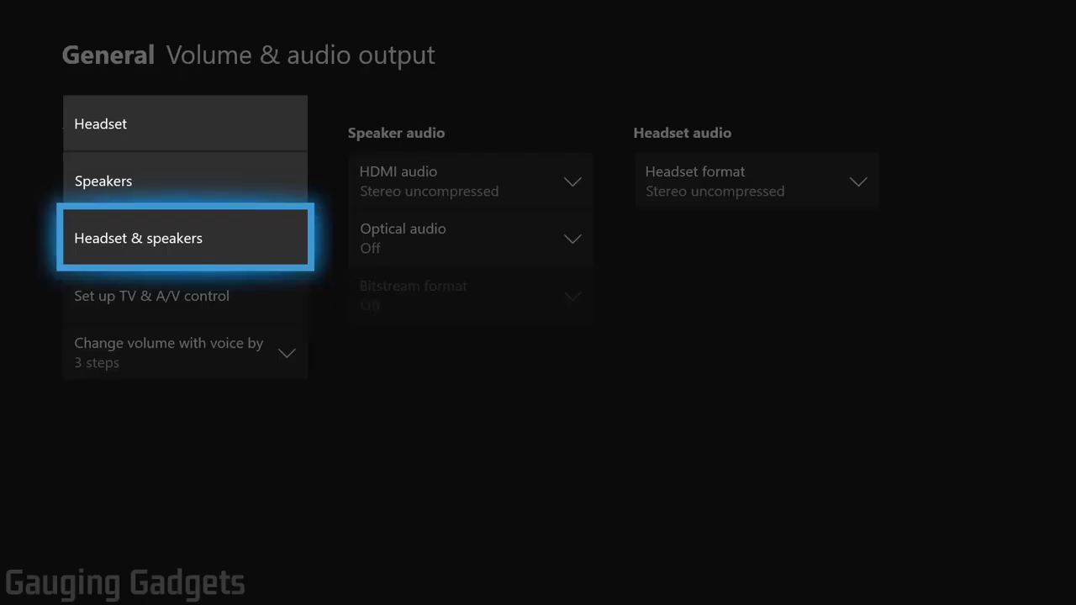
pyautogui.press('Up')
pyautogui.press('Up')
pyautogui.press('Down')
pyautogui.press('Down')
pyautogui.press('Return')
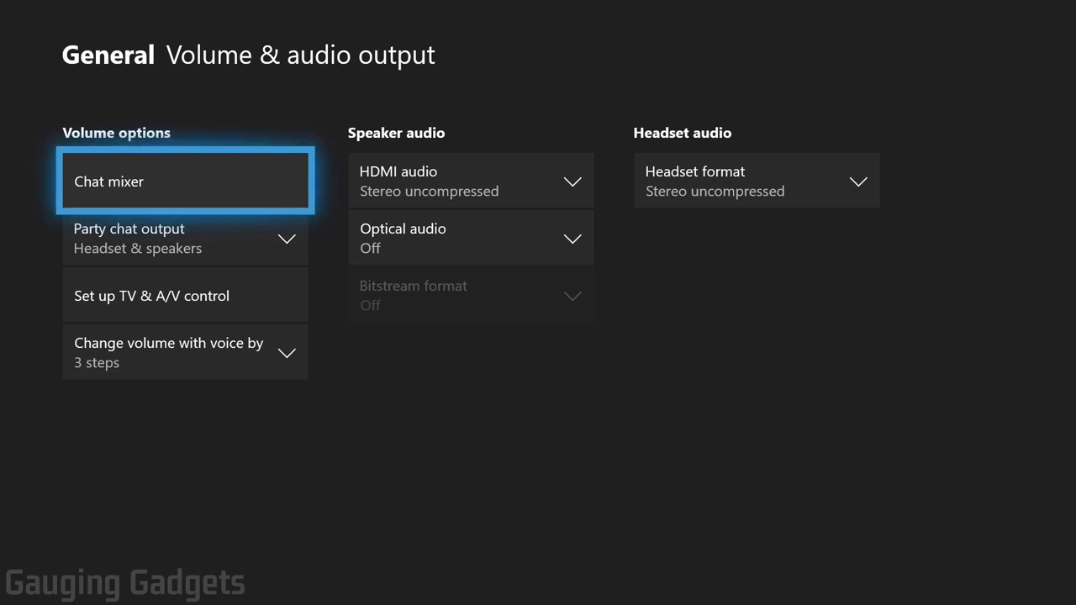
# Go to Devices & connections > Accessories and open the Xbox Wireless Controller's details (firmware 4.8.1923.0)
pyautogui.press('Escape')
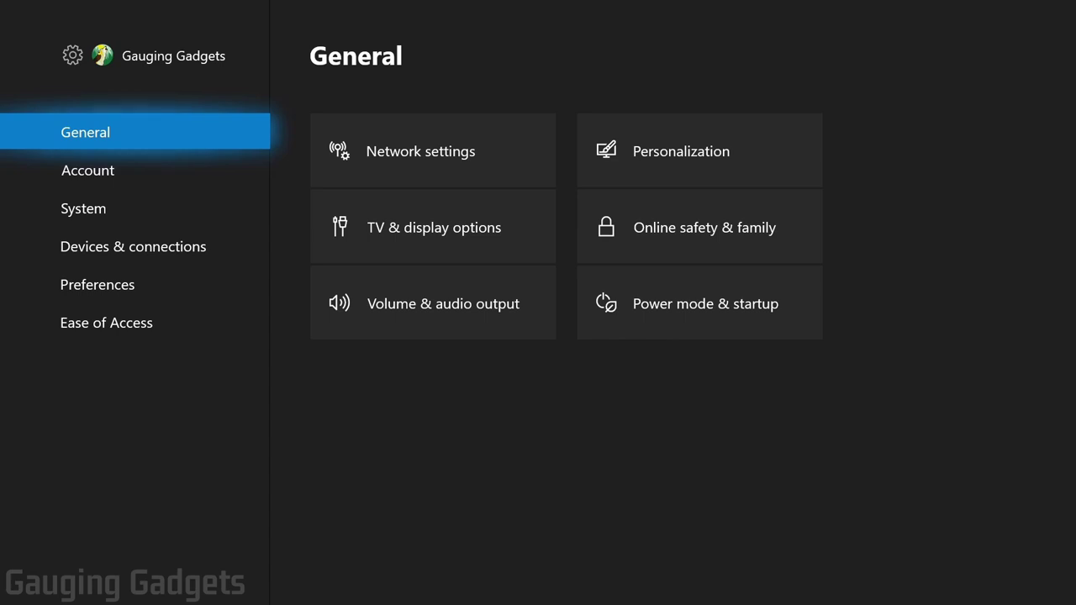
pyautogui.press('Down')
pyautogui.press('Down')
pyautogui.press('Down')
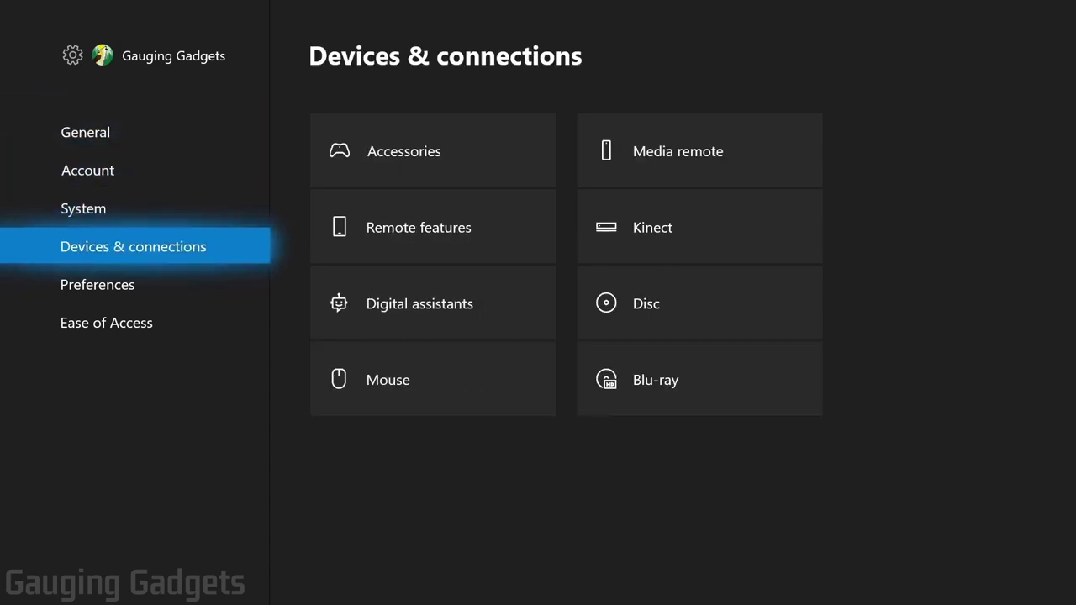
pyautogui.press('Right')
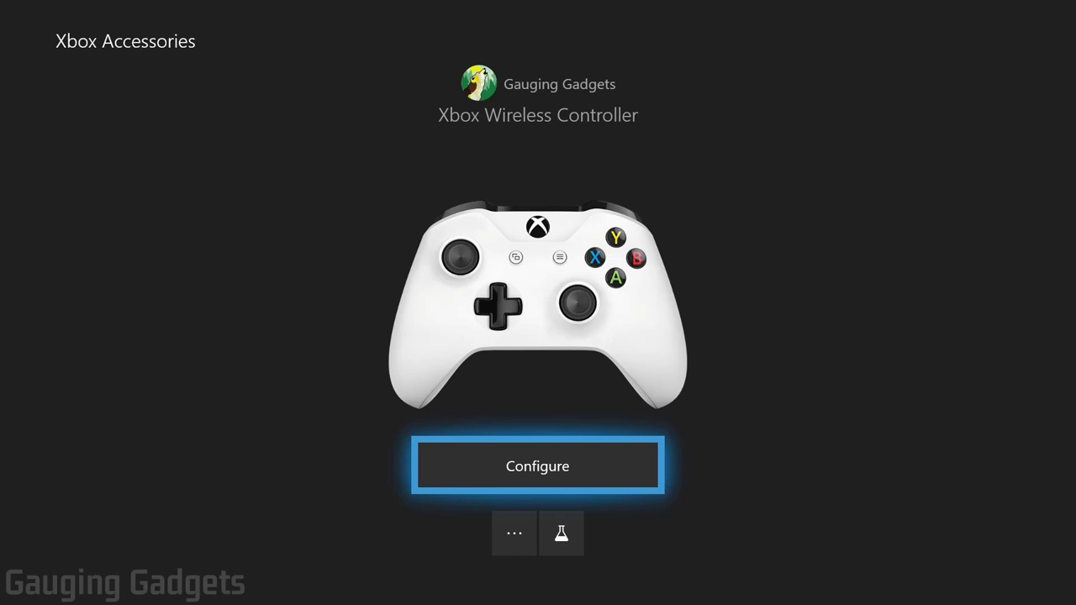
pyautogui.press('Down')
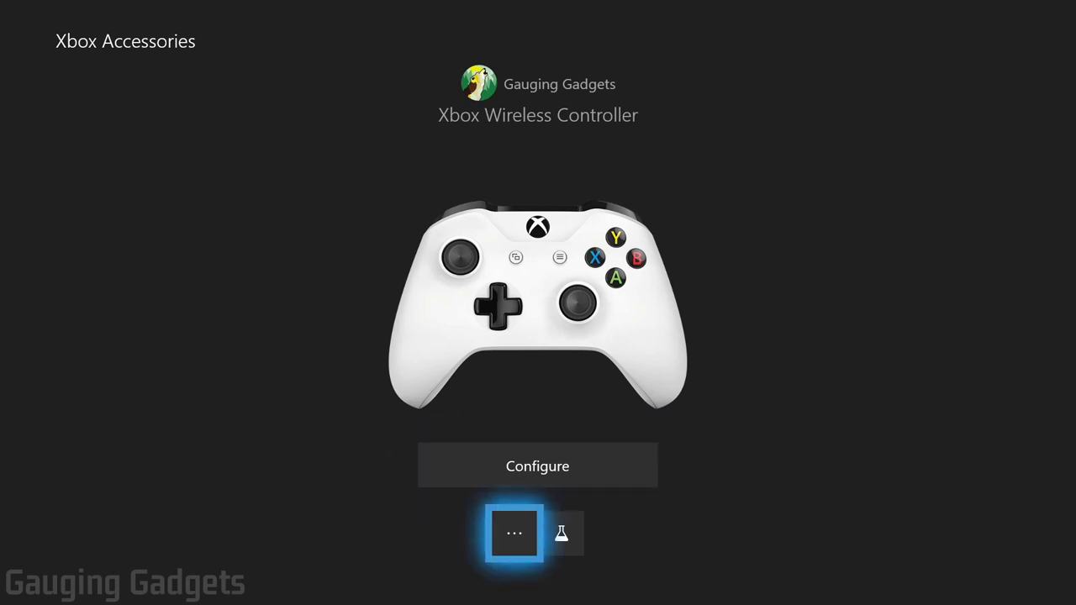
pyautogui.press('Return')
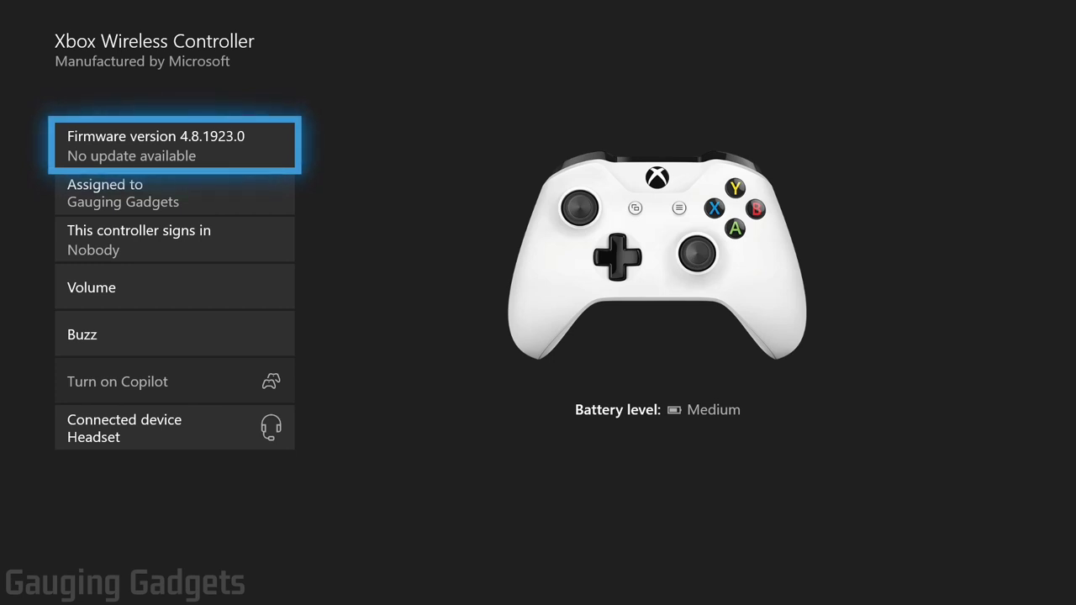
# Run Update now on the controller firmware, then back out of Settings to Home
pyautogui.press('Return')
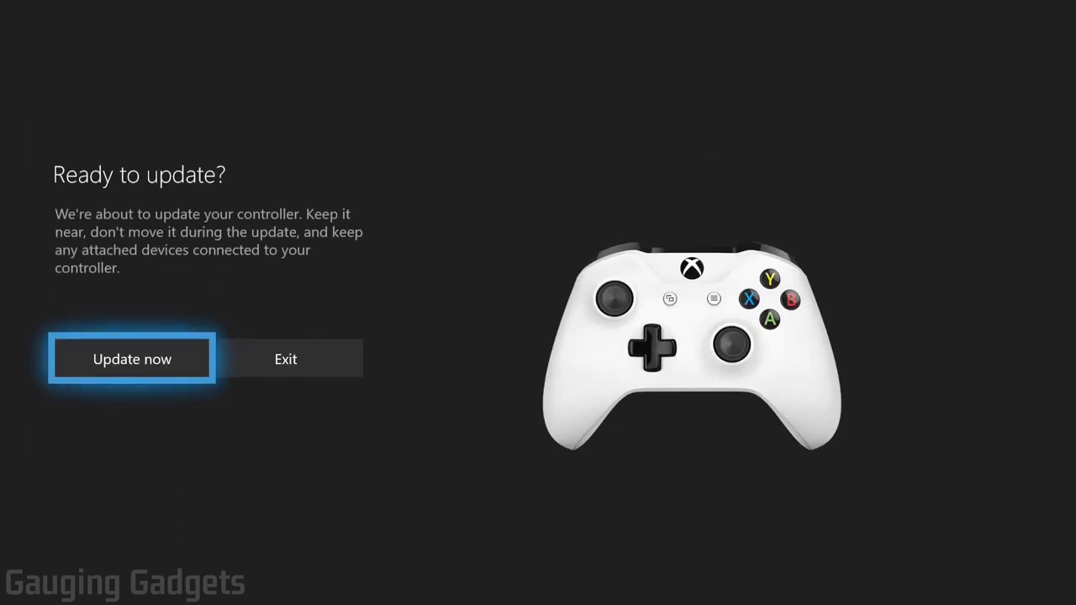
pyautogui.press('Return')
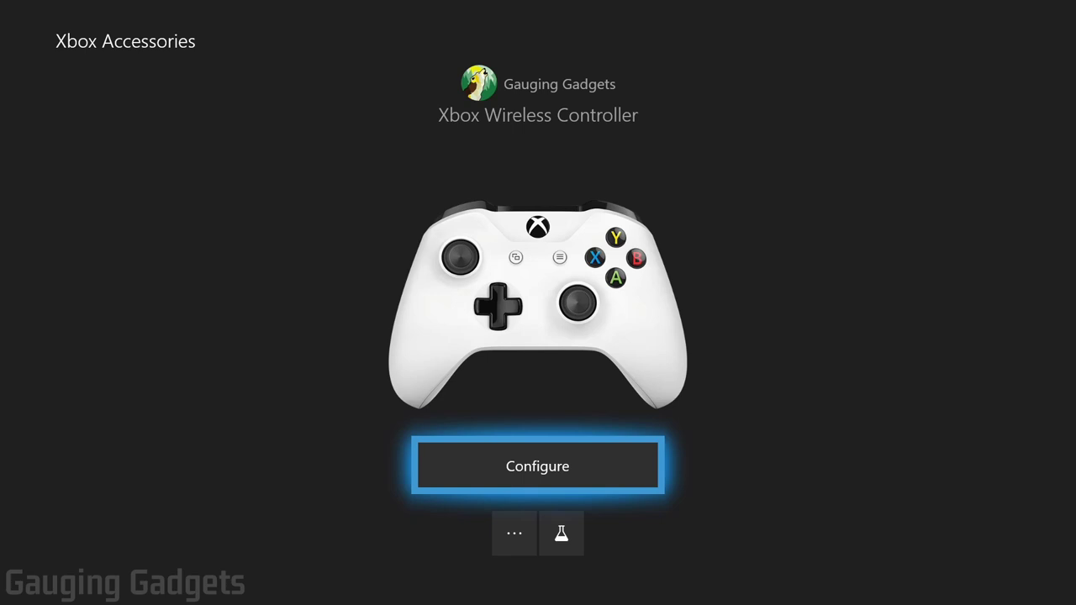
pyautogui.press('Escape')
pyautogui.press('Escape')
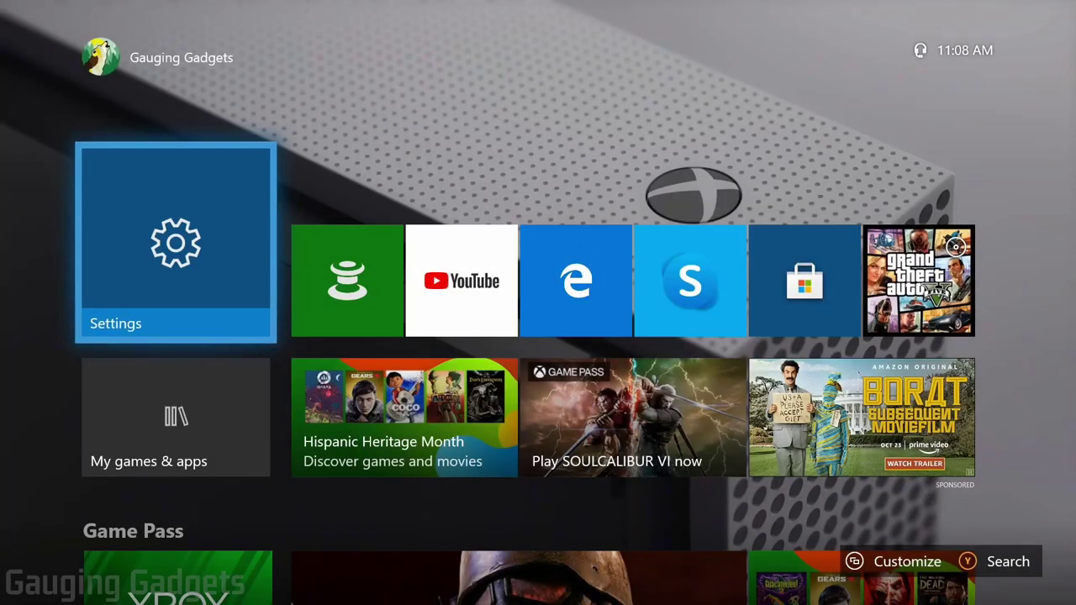
# Reopen the guide's Audio panel over Home, showing Headset mic On and the level sliders
pyautogui.press('super')
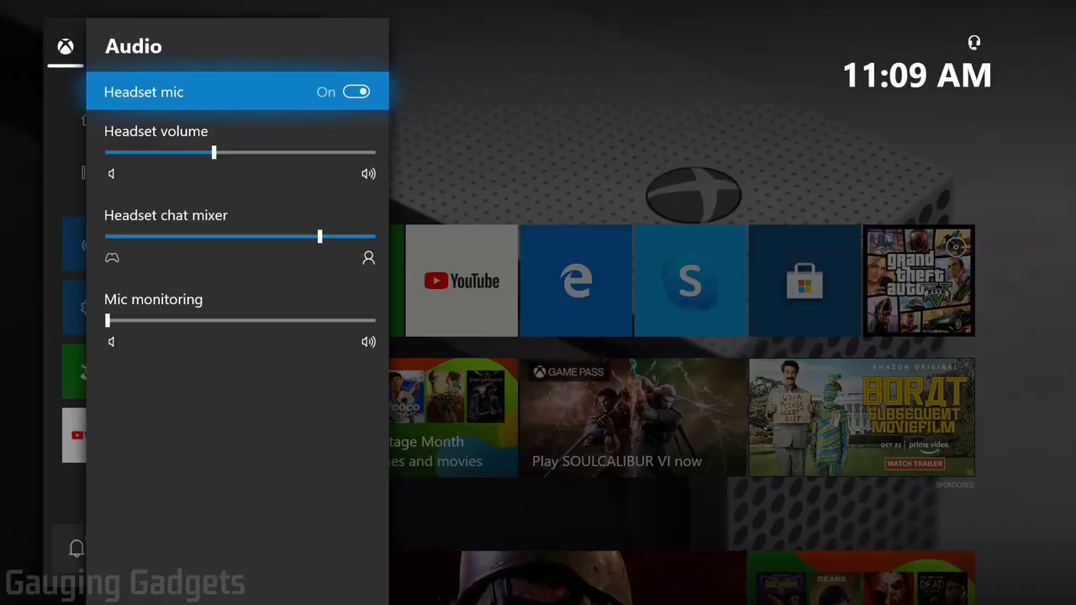